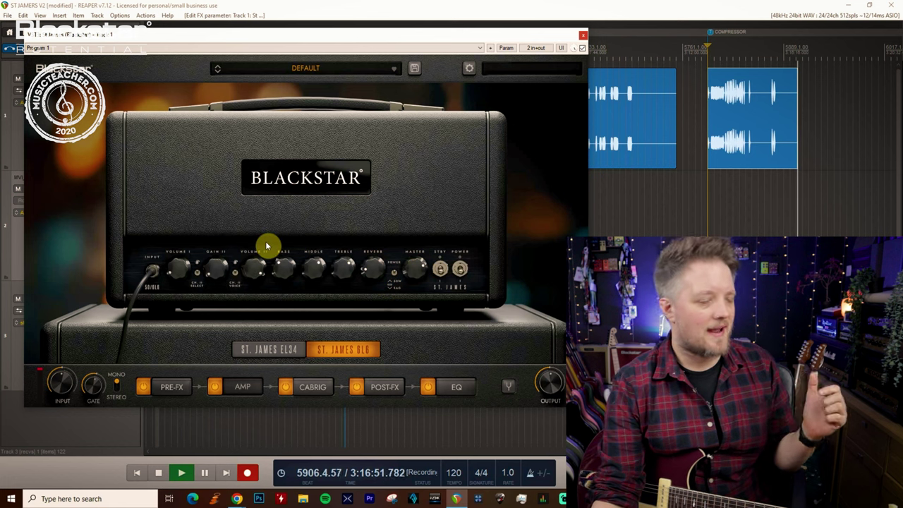
# - Show the cab rig page with the St James 2x12 and Artist 15 cabinets miked
pyautogui.click(313, 389)
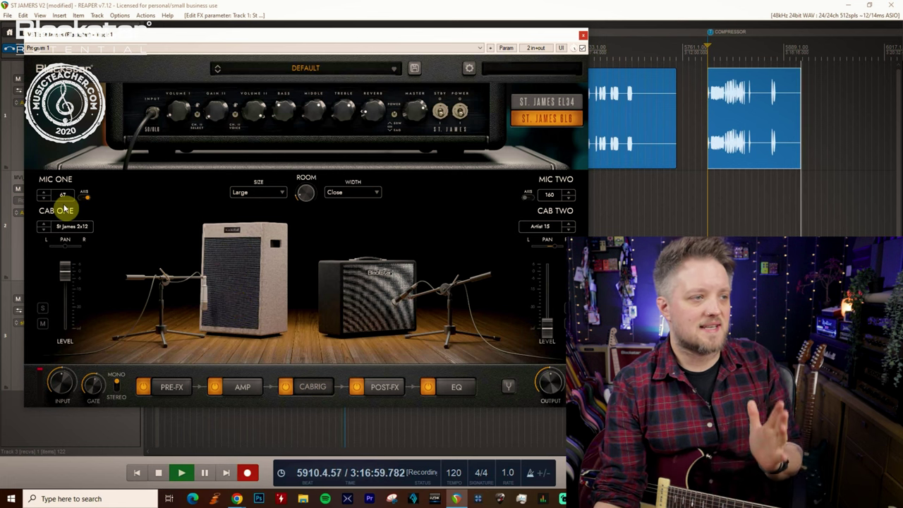
# - View the post-FX pedals, then the pre-FX board with Compressor, Drive, Chorus and Phaser
pyautogui.click(394, 387)
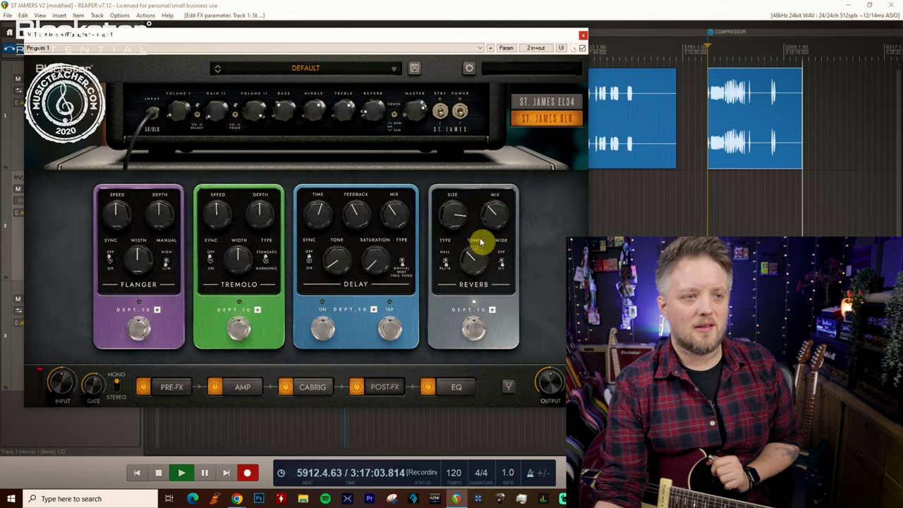
pyautogui.click(168, 388)
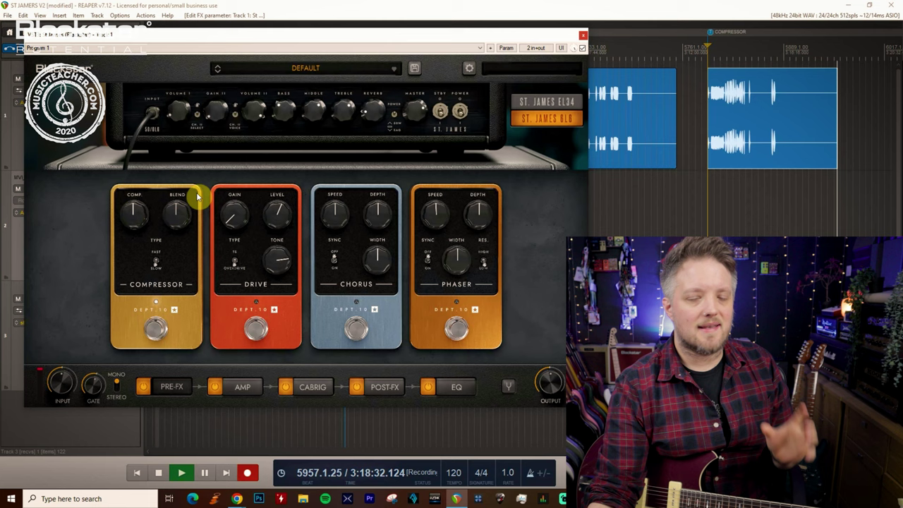
# - Sweep the Compressor Blend knob from 0 up to 10, then leave it at 5.0
pyautogui.moveTo(188, 213); pyautogui.dragTo(174, 242)
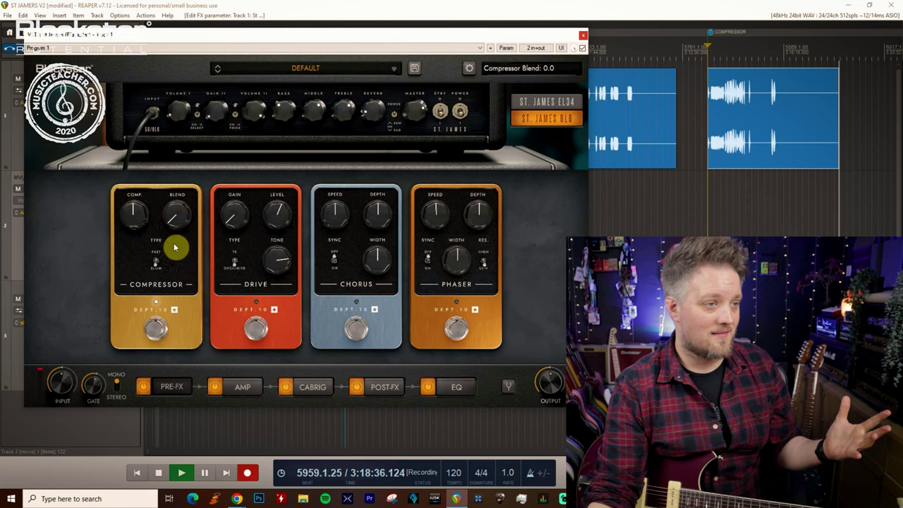
pyautogui.moveTo(175, 246); pyautogui.dragTo(239, 60)
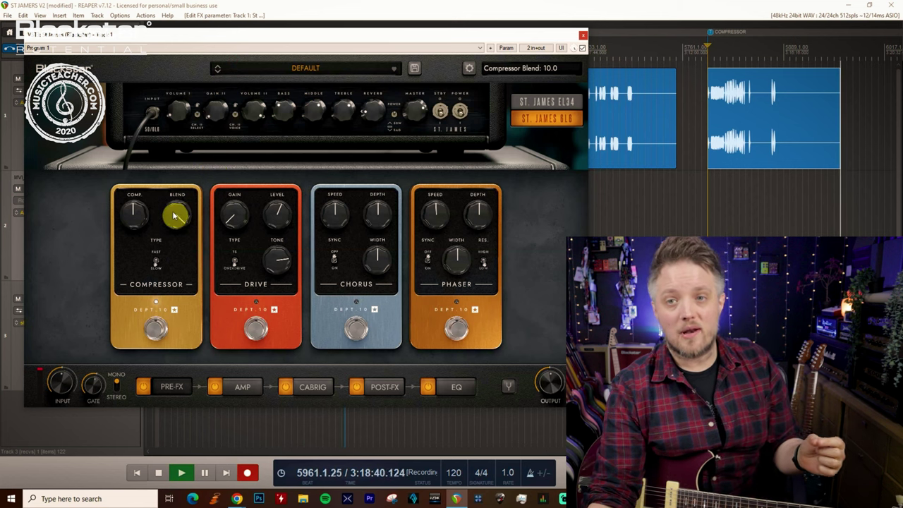
pyautogui.moveTo(175, 223); pyautogui.dragTo(186, 284)
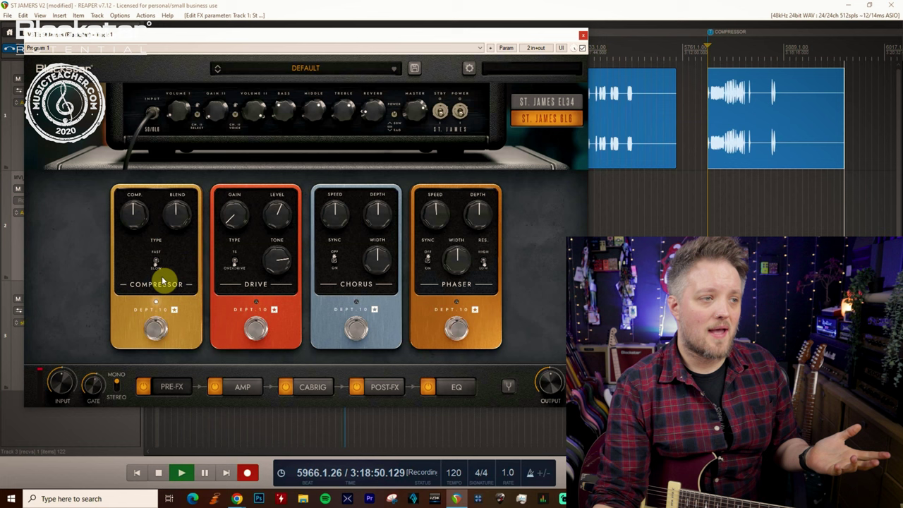
# - Toggle the Compressor Type switch between Fast and Slow several times, ending on Slow
pyautogui.click(158, 261)
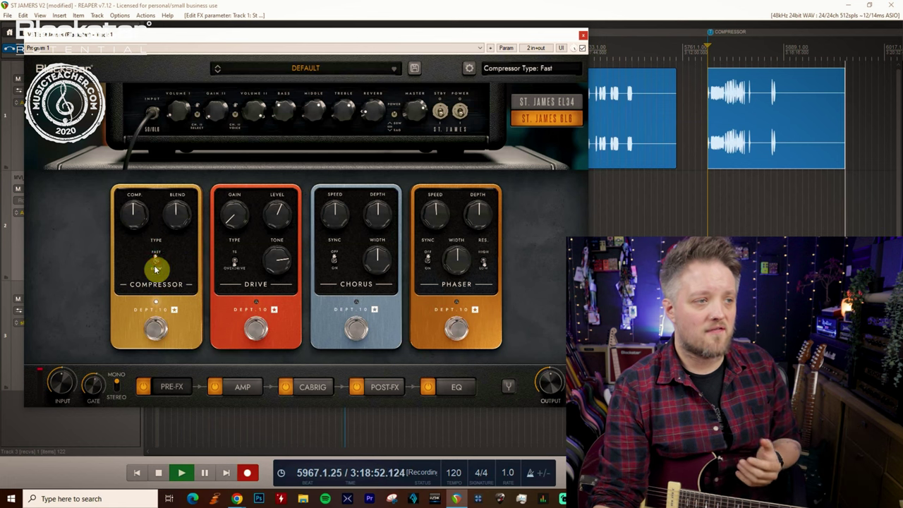
pyautogui.click(158, 261)
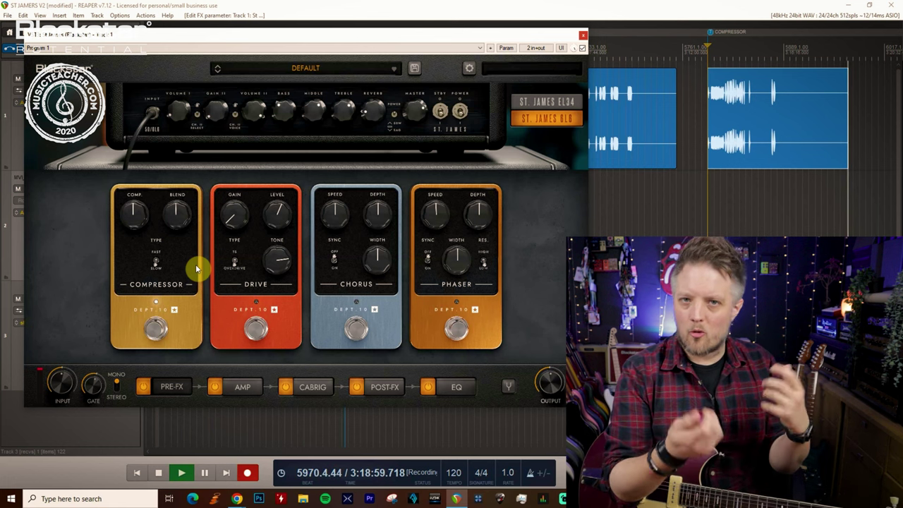
pyautogui.click(155, 263)
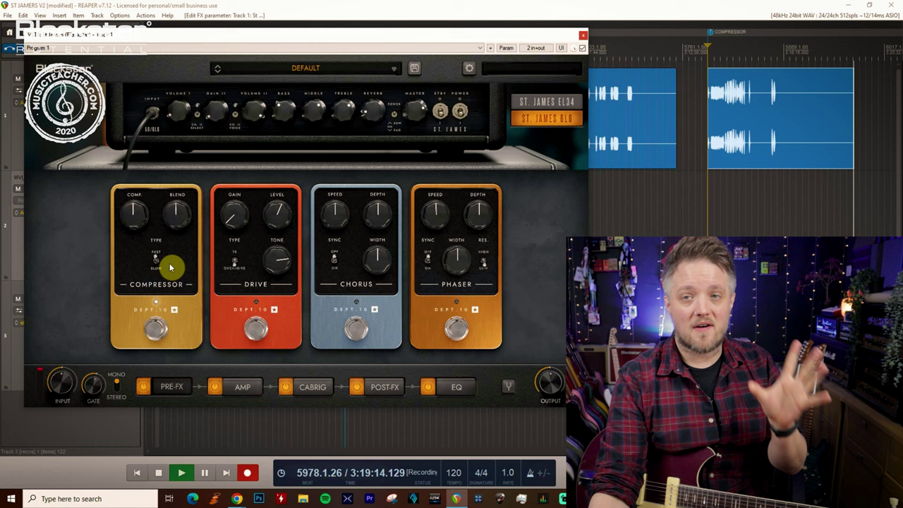
pyautogui.click(169, 265)
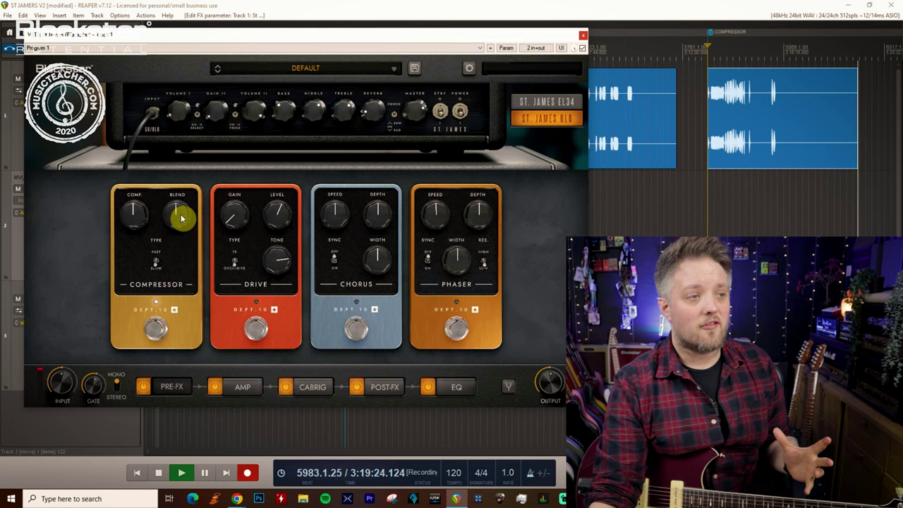
# - Turn the Compressor Blend fully up to 10.0 and set the Type switch to Slow
pyautogui.moveTo(179, 219); pyautogui.dragTo(194, 3)
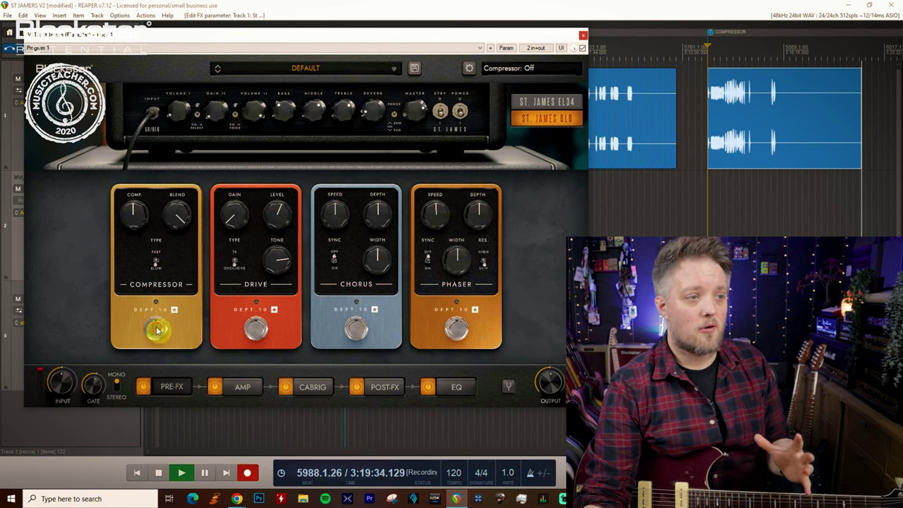
pyautogui.click(159, 266)
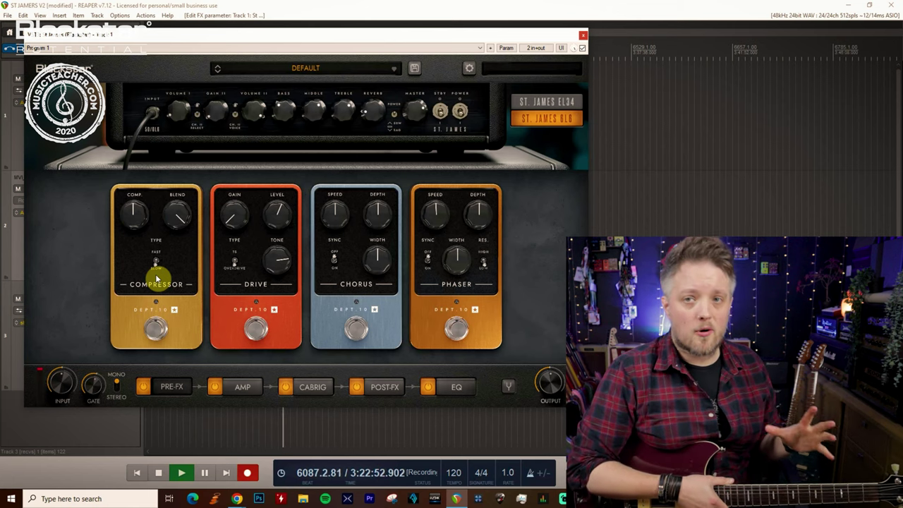
# - Switch the Compressor pedal on and flip its Type switch to Fast
pyautogui.click(155, 328)
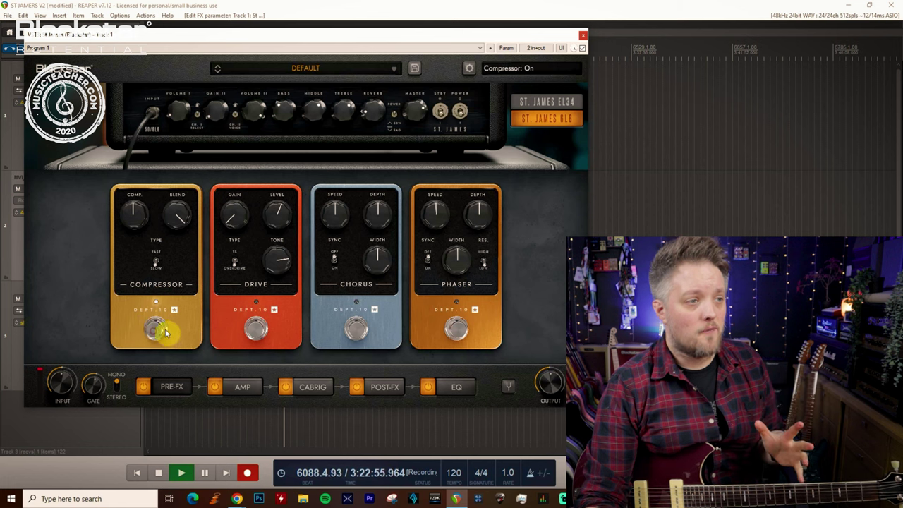
pyautogui.click(158, 261)
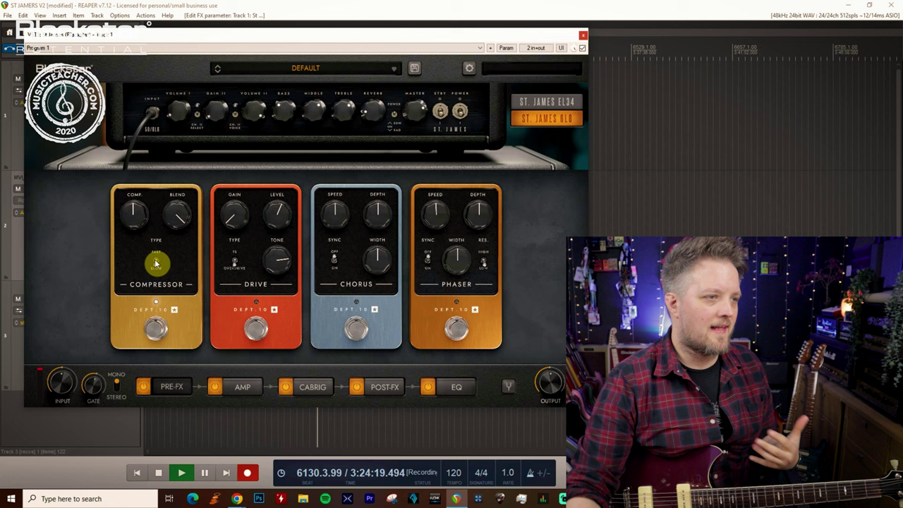
# - Flip the Compressor Type between Fast and Slow, finishing on Slow
pyautogui.click(158, 265)
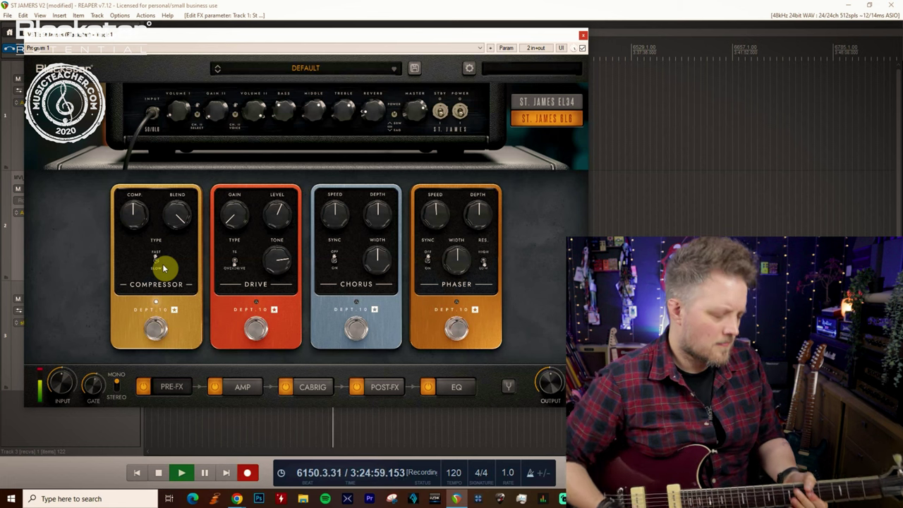
pyautogui.click(157, 264)
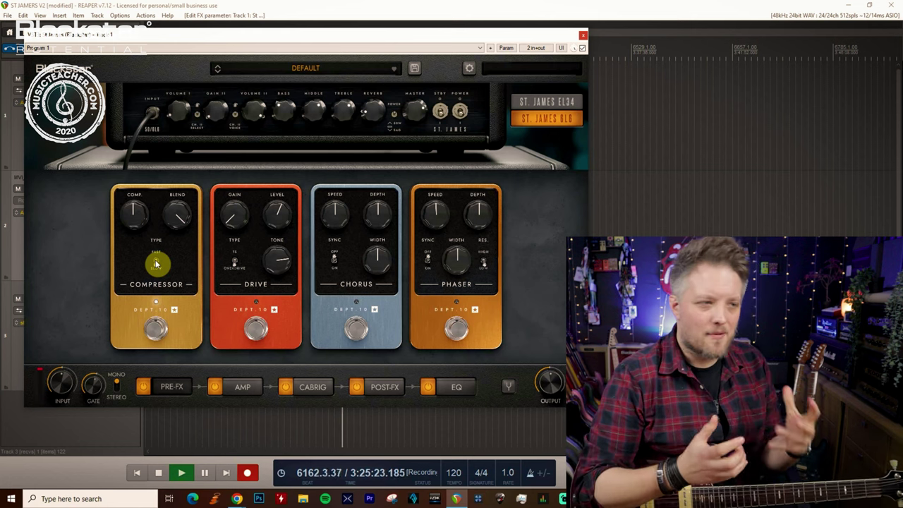
pyautogui.click(157, 264)
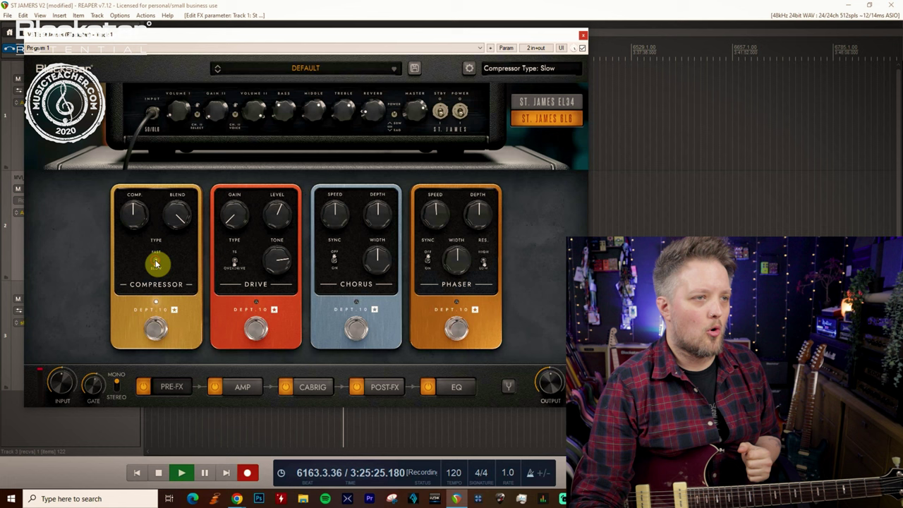
# - Select the amp's overdriven channel 2 and toggle the Compressor pedal off and back on
pyautogui.click(197, 118)
pyautogui.click(148, 329)
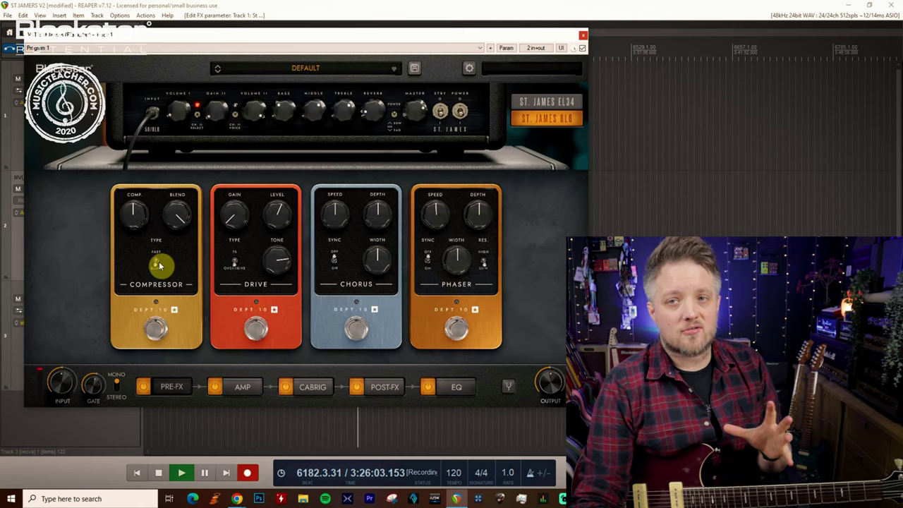
pyautogui.click(158, 332)
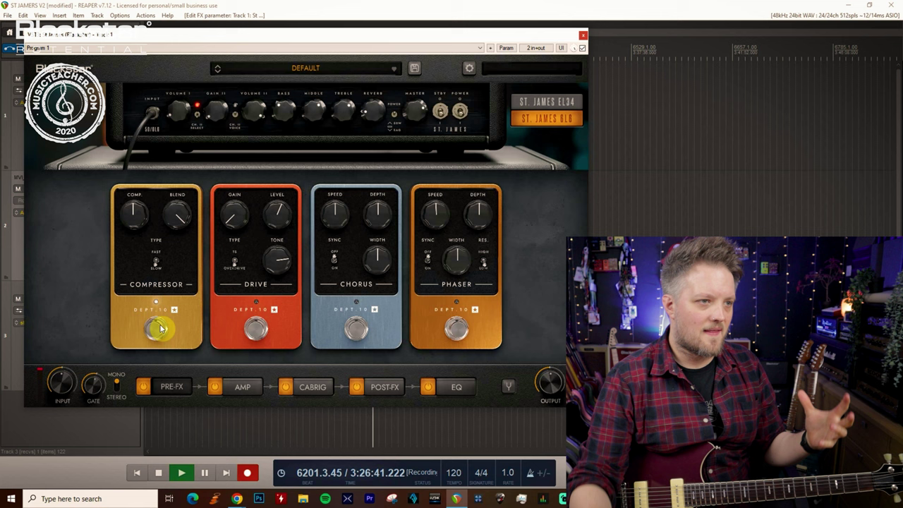
# - Flip the Compressor Type switch to Fast on the overdriven channel
pyautogui.click(156, 263)
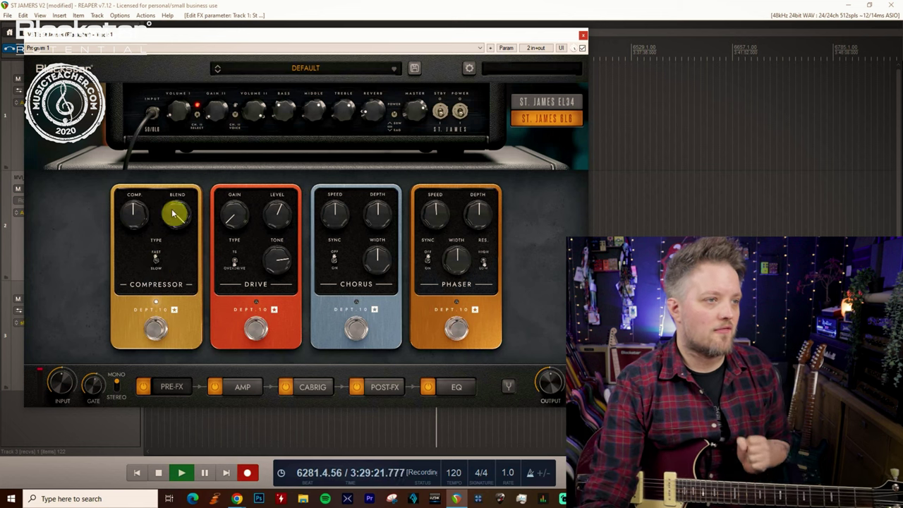
# - Return the amp to clean channel 1, flip Compressor Type, and sweep Comp from 1.0 to 10.0
pyautogui.click(200, 116)
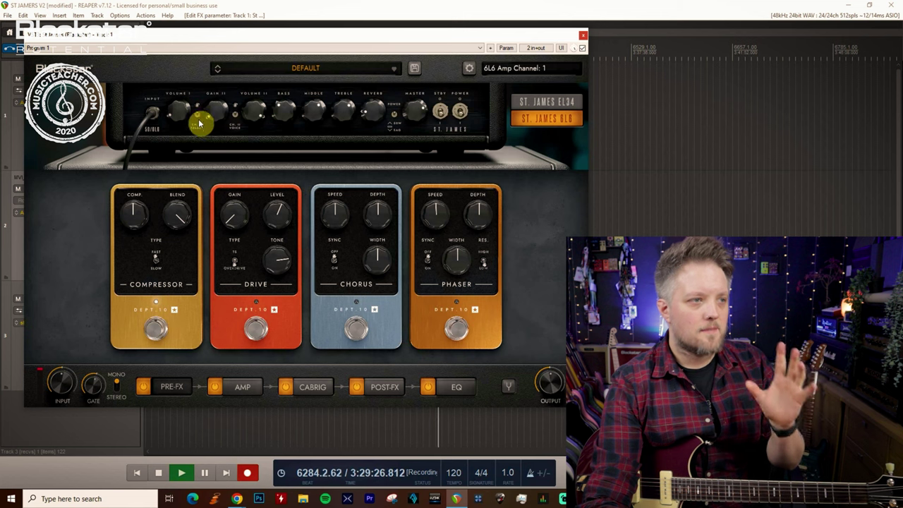
pyautogui.click(160, 263)
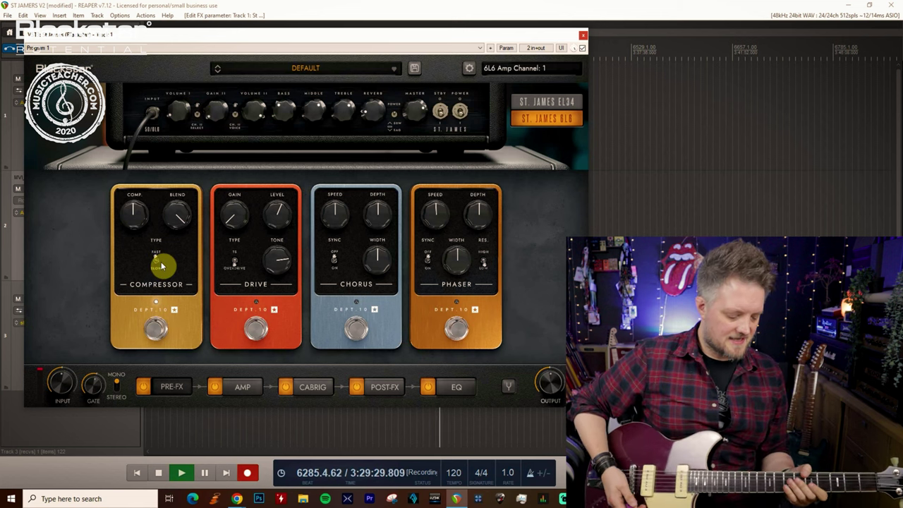
pyautogui.moveTo(132, 209); pyautogui.dragTo(131, 262)
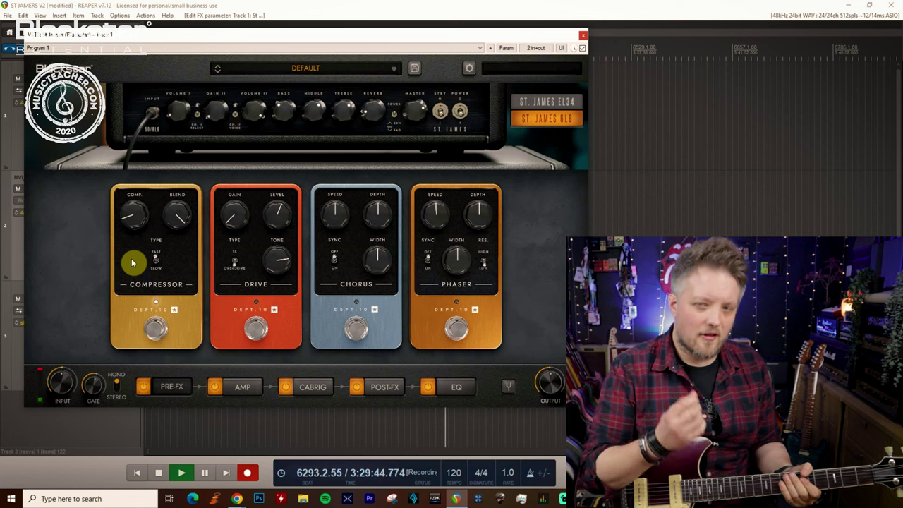
pyautogui.moveTo(134, 212); pyautogui.dragTo(116, 3)
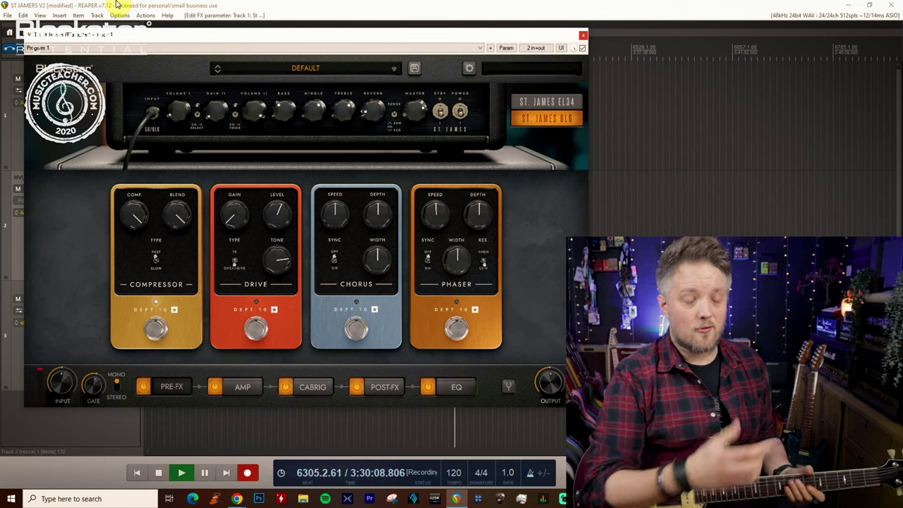
# - Lower the Compressor Blend knob to 6.8
pyautogui.moveTo(181, 225); pyautogui.dragTo(171, 262)
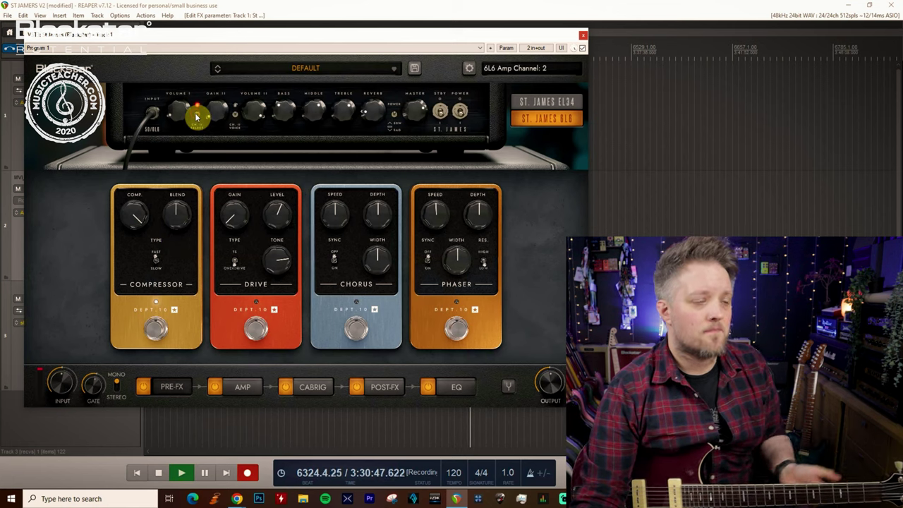
# - Drop Comp to 1.0, raise Blend near maximum, nudge Comp to 0.9, then turn Comp to 10.0
pyautogui.moveTo(134, 220); pyautogui.dragTo(138, 303)
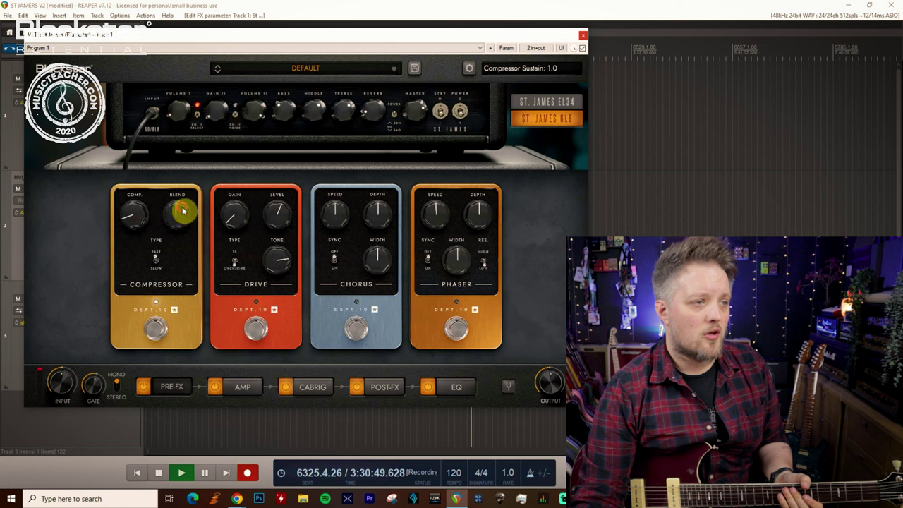
pyautogui.moveTo(181, 210); pyautogui.dragTo(162, 157)
pyautogui.moveTo(133, 211); pyautogui.dragTo(127, 217)
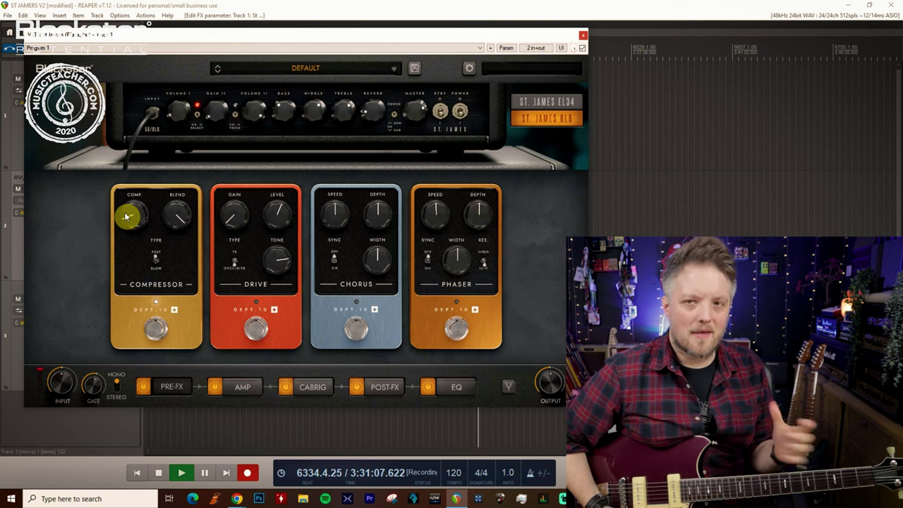
pyautogui.moveTo(126, 214); pyautogui.dragTo(149, 78)
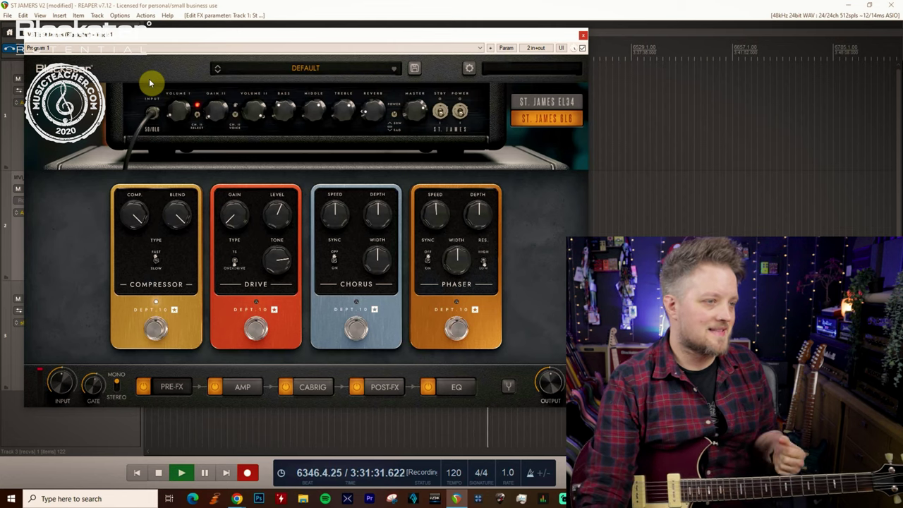
# - Turn the Compressor Blend down from 9.7 to about 5.0
pyautogui.moveTo(176, 220)
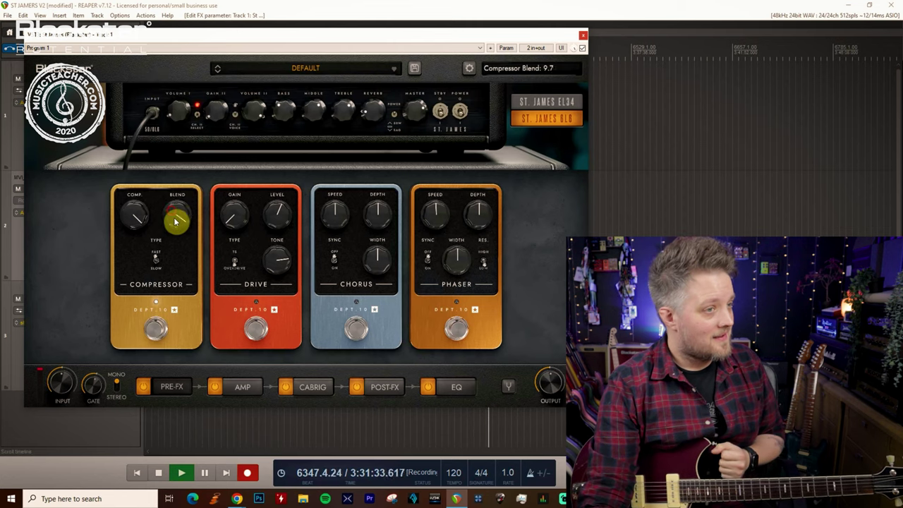
pyautogui.moveTo(176, 220); pyautogui.dragTo(184, 283)
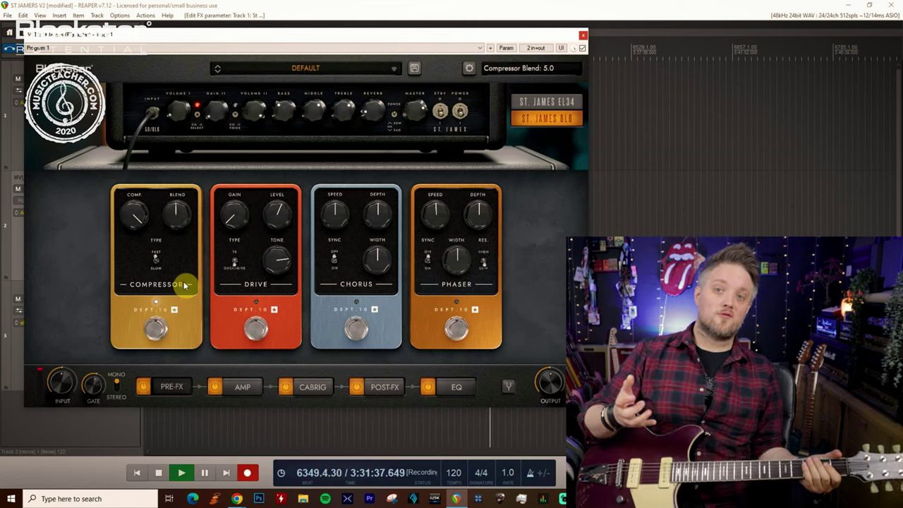